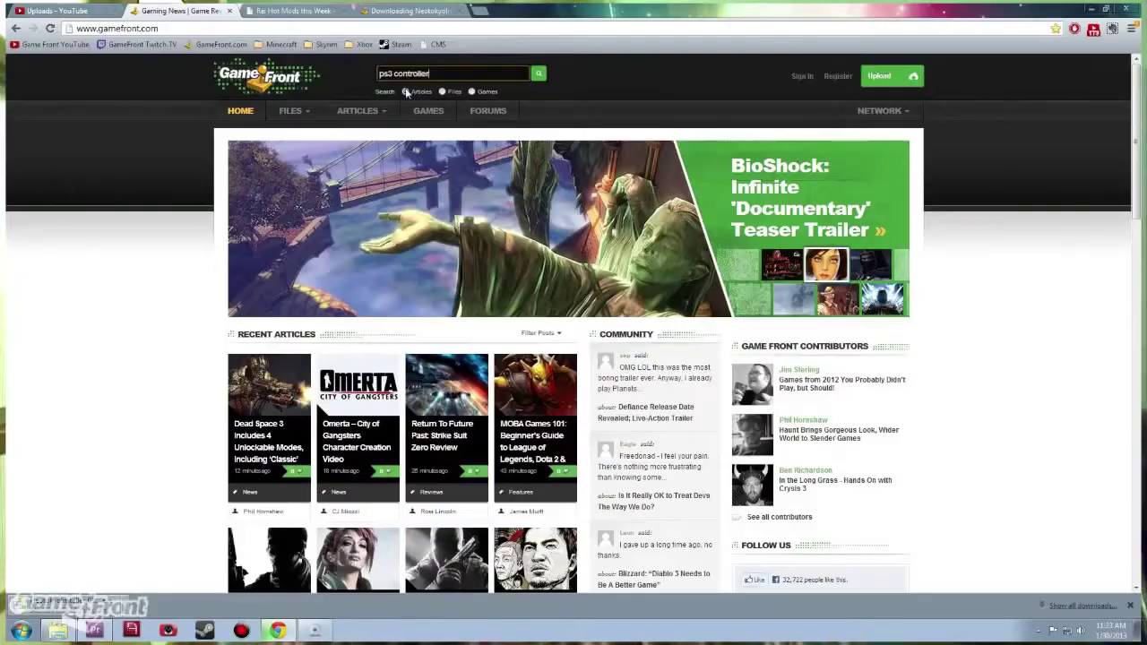
Search GameFront for 'ps3 controller' and start the MotioninJoy v0.7.0000 download from the article.
{"action": "left_click", "coordinate": [541, 75]}
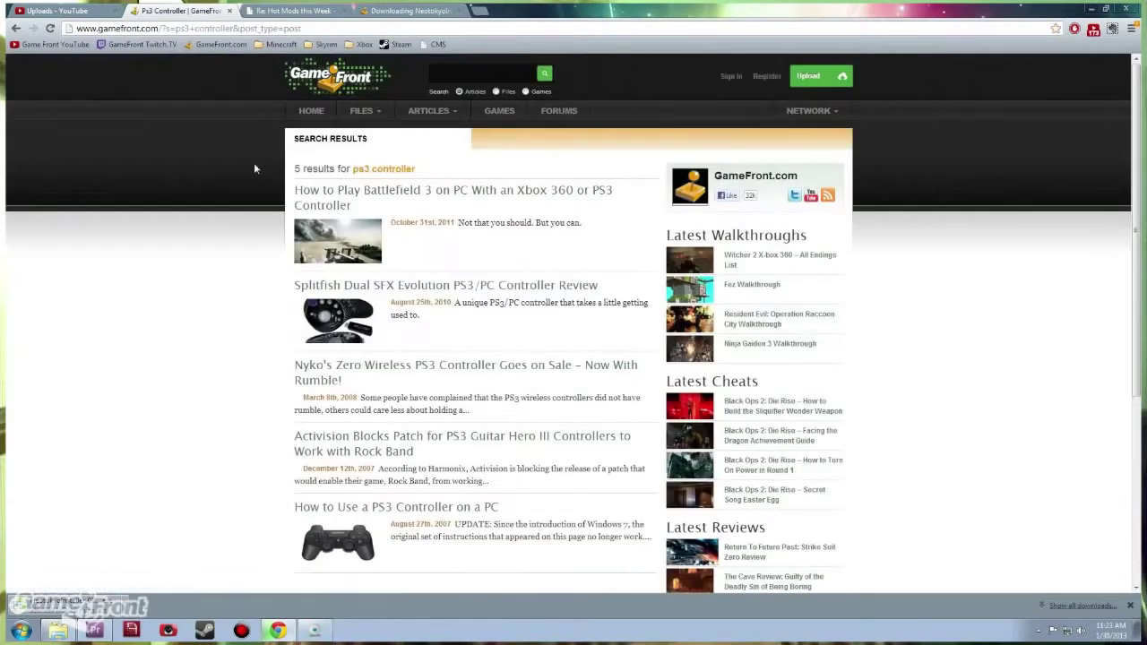
{"action": "scroll", "coordinate": [238, 176], "scroll_direction": "down", "scroll_amount": 2}
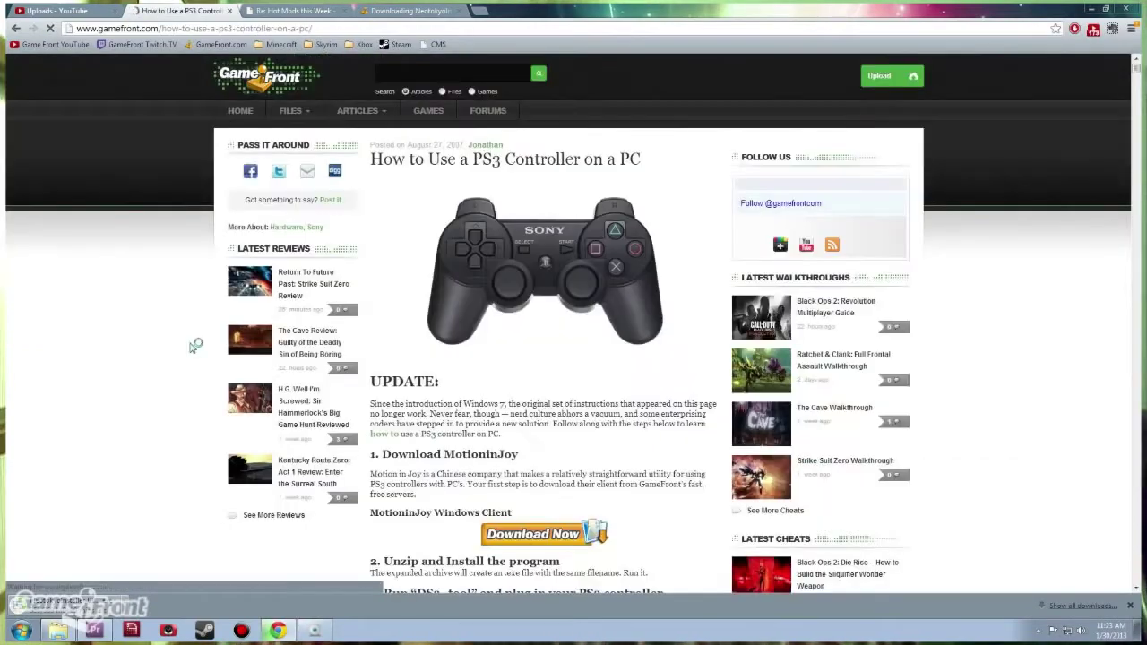
{"action": "scroll", "coordinate": [165, 285], "scroll_direction": "down", "scroll_amount": 1}
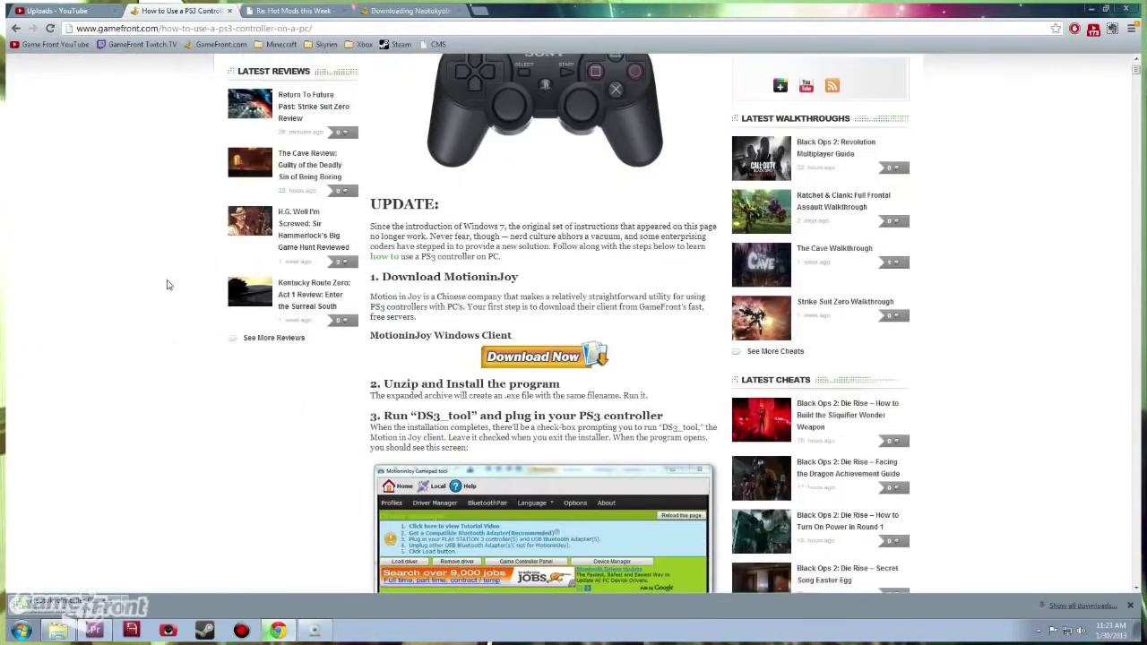
{"action": "scroll", "coordinate": [166, 284], "scroll_direction": "down", "scroll_amount": 1}
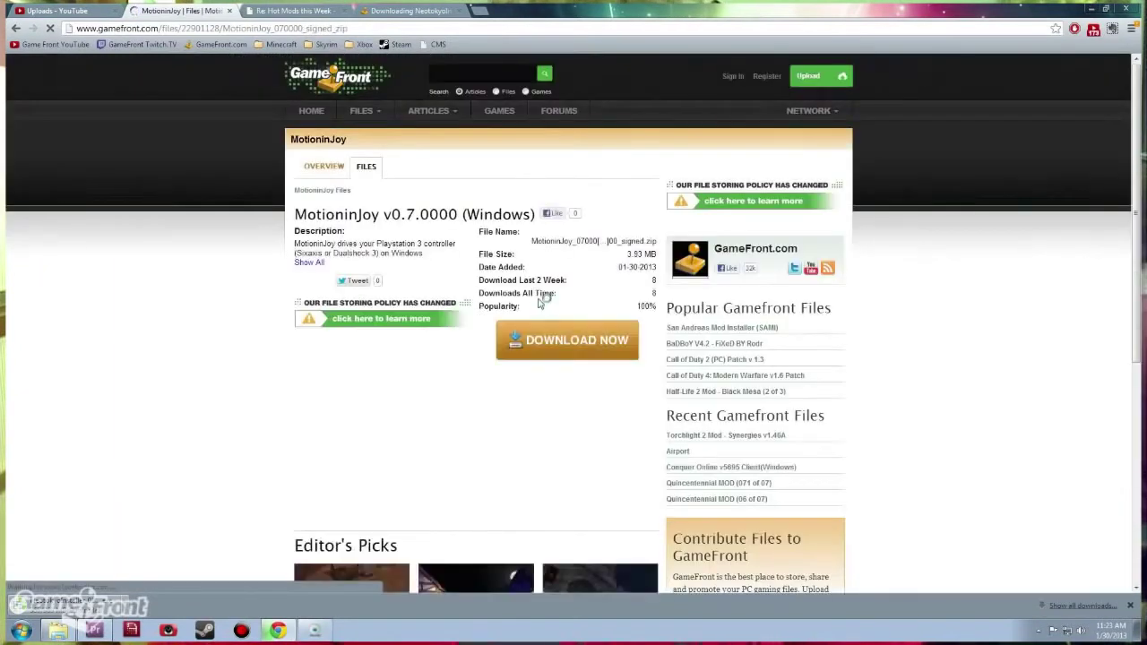
{"action": "left_click", "coordinate": [556, 341]}
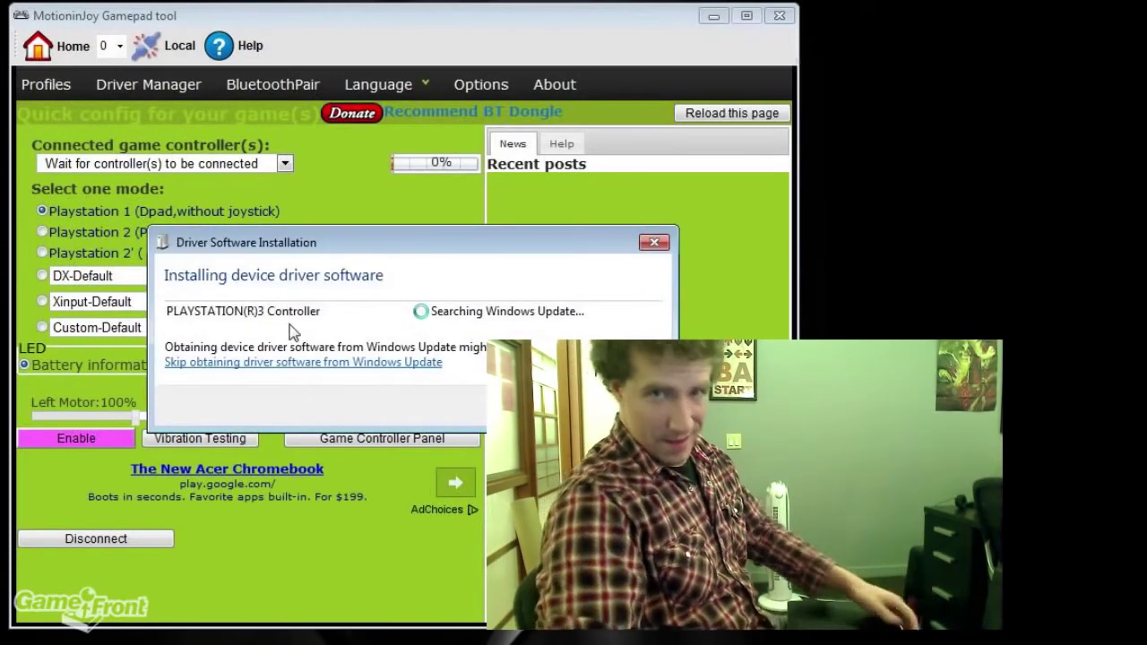
Move the PLAYSTATION(R)3 Controller driver installation notice out of the way.
{"action": "mouse_move", "coordinate": [372, 255]}
{"action": "left_mouse_down"}
{"action": "mouse_move", "coordinate": [952, 107]}
{"action": "mouse_move", "coordinate": [1028, 23]}
{"action": "left_mouse_up"}
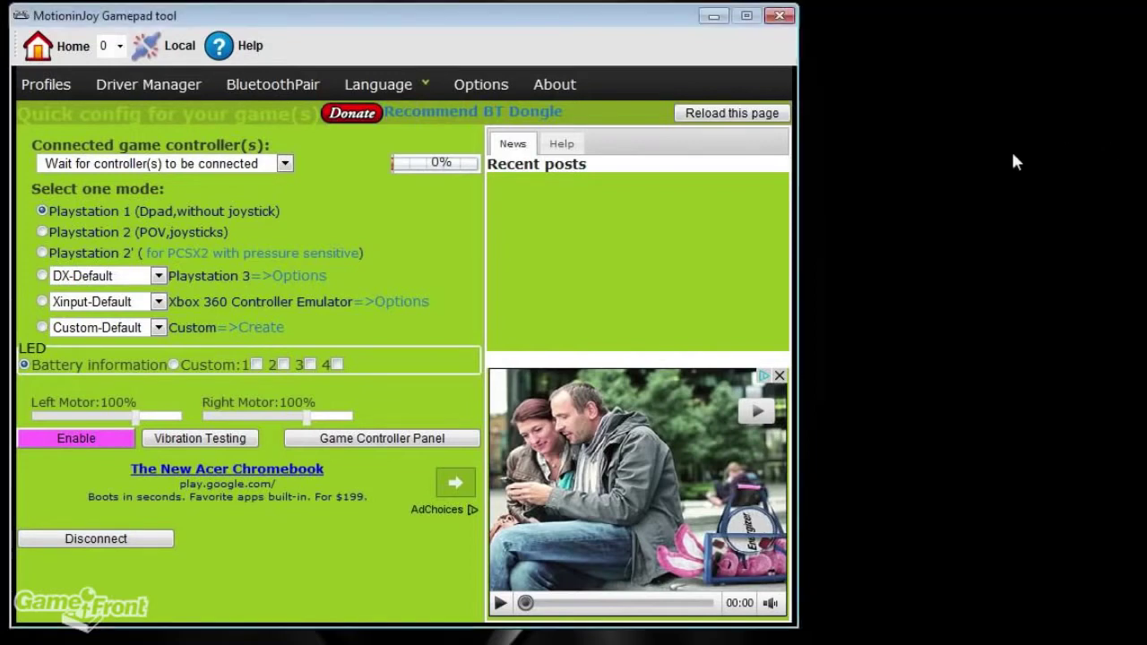
Load the MotioninJoy driver for the ticked USB controller in Driver Manager and approve the install.
{"action": "left_click", "coordinate": [137, 89]}
{"action": "left_click", "coordinate": [56, 257]}
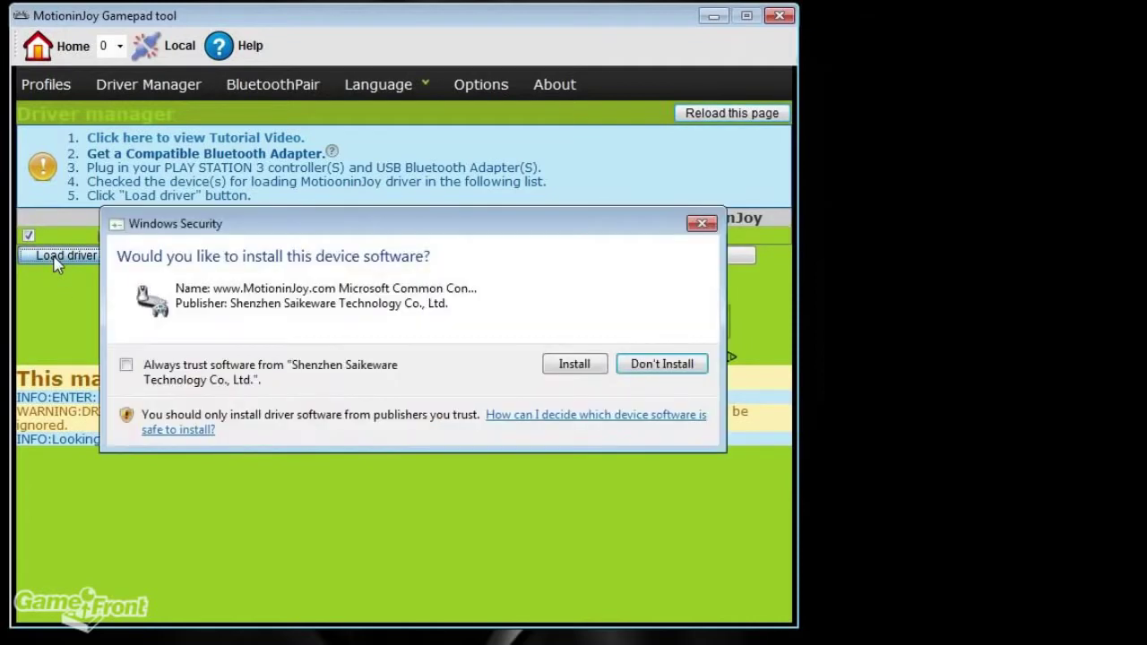
{"action": "left_click", "coordinate": [575, 364]}
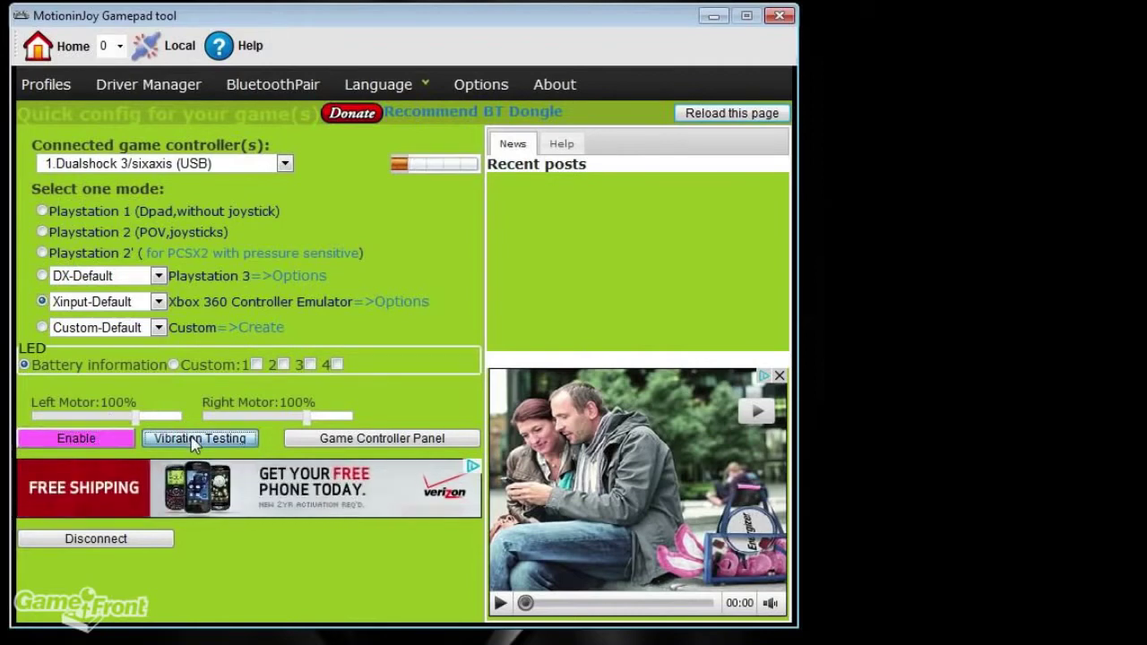
Run Vibration Testing on the Dualshock 3 in Xbox 360 Controller Emulator mode.
{"action": "left_click", "coordinate": [194, 440]}
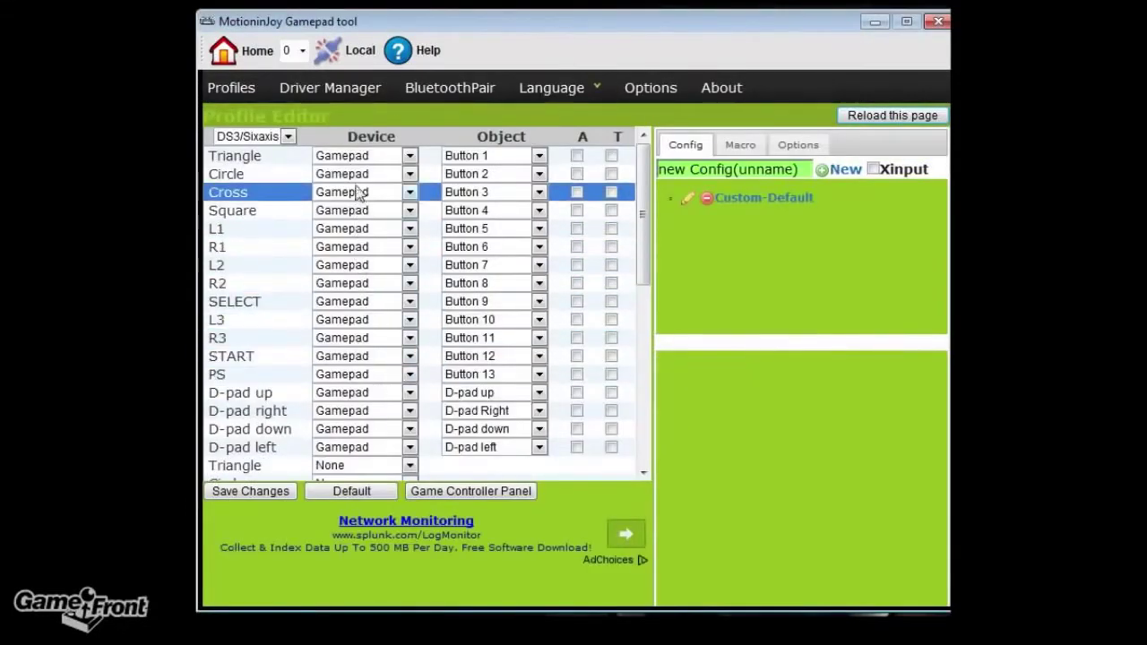
{"action": "left_click", "coordinate": [539, 157]}
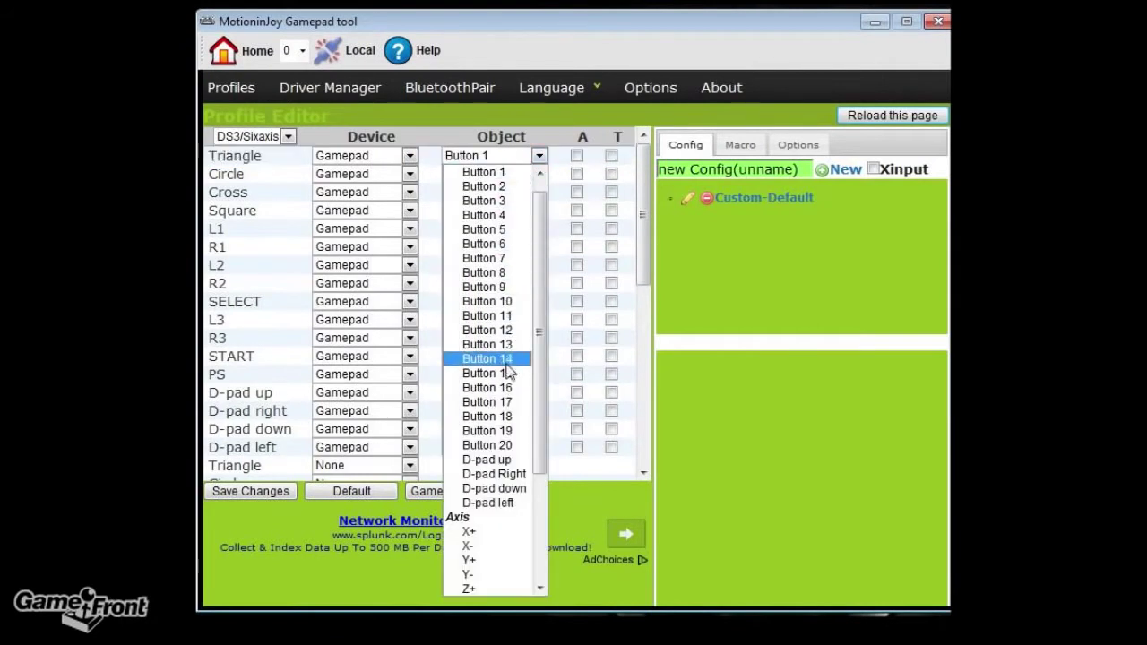
{"action": "scroll", "coordinate": [508, 371], "scroll_direction": "down", "scroll_amount": 1}
{"action": "scroll", "coordinate": [509, 412], "scroll_direction": "down", "scroll_amount": 3}
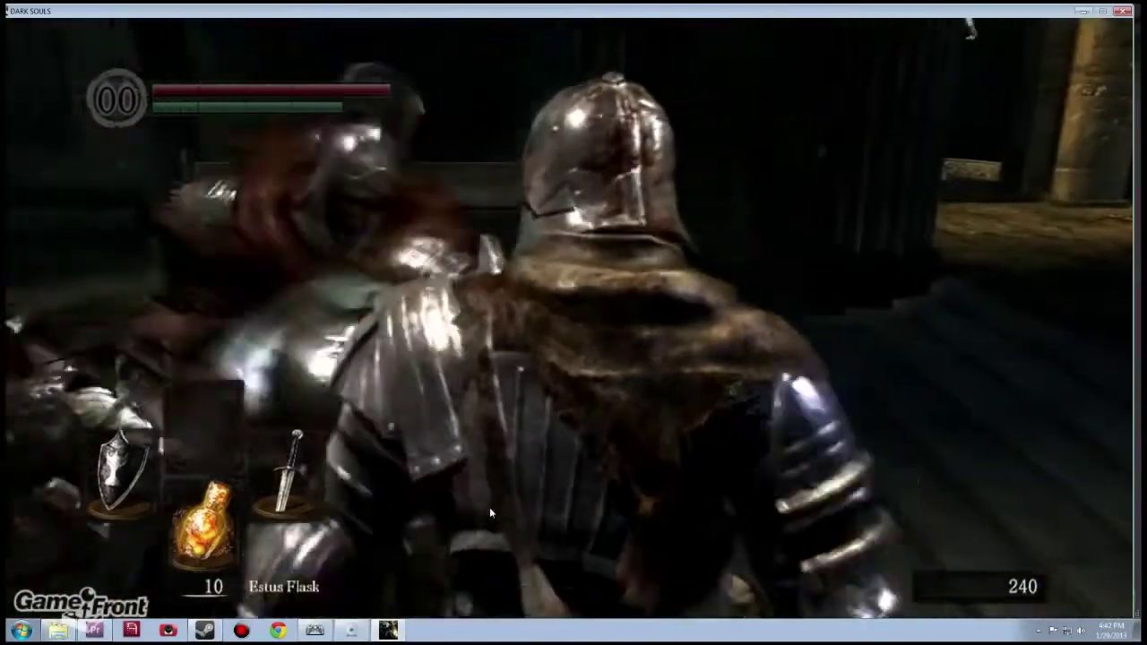
Lock on to the nearby enemy in the dark hall.
{"action": "key", "text": "q"}
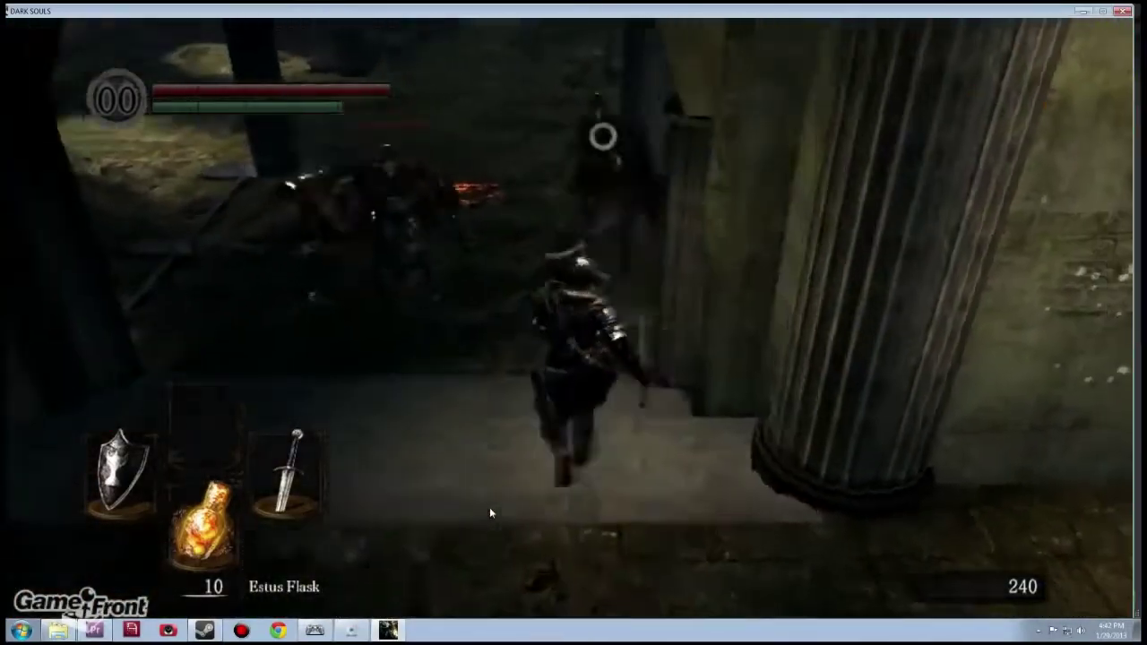